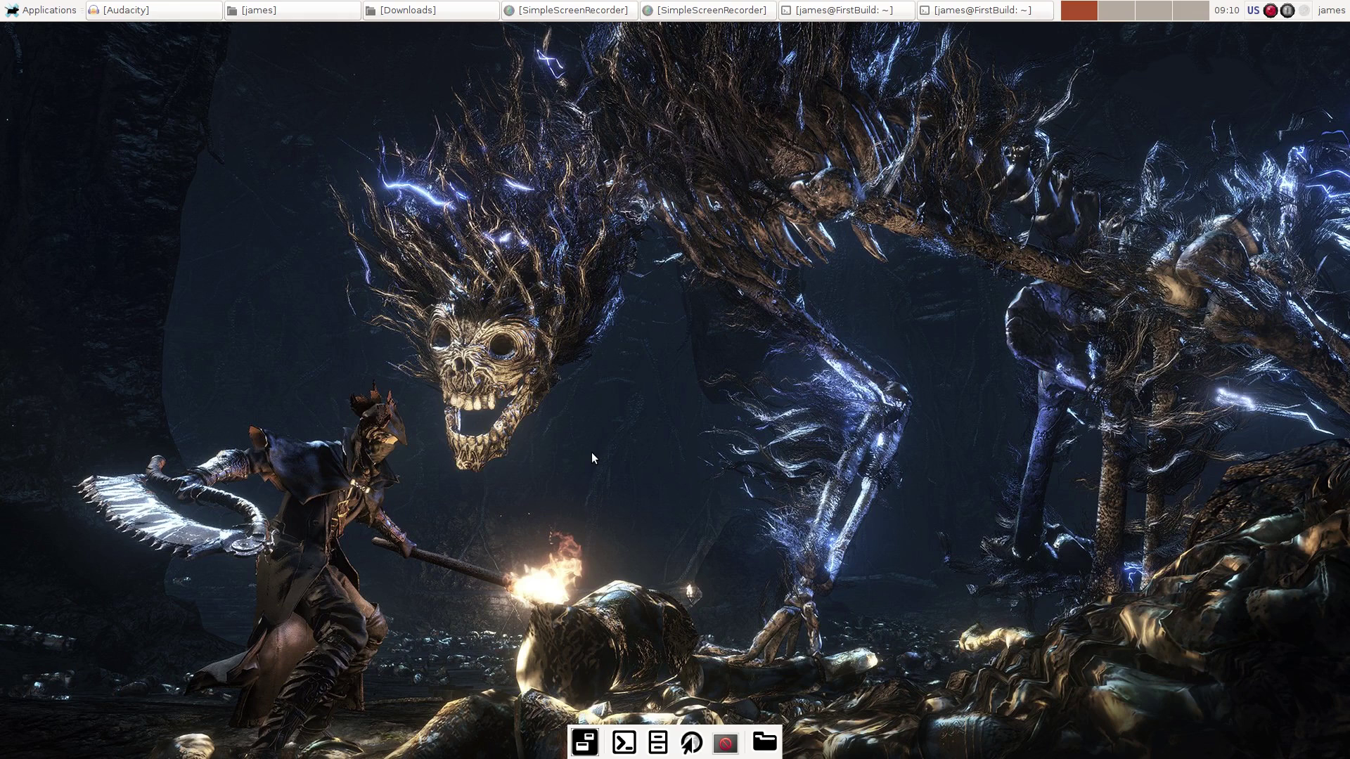
- Restore the recorder window and cancel recording to return to the output settings
click(686, 17)
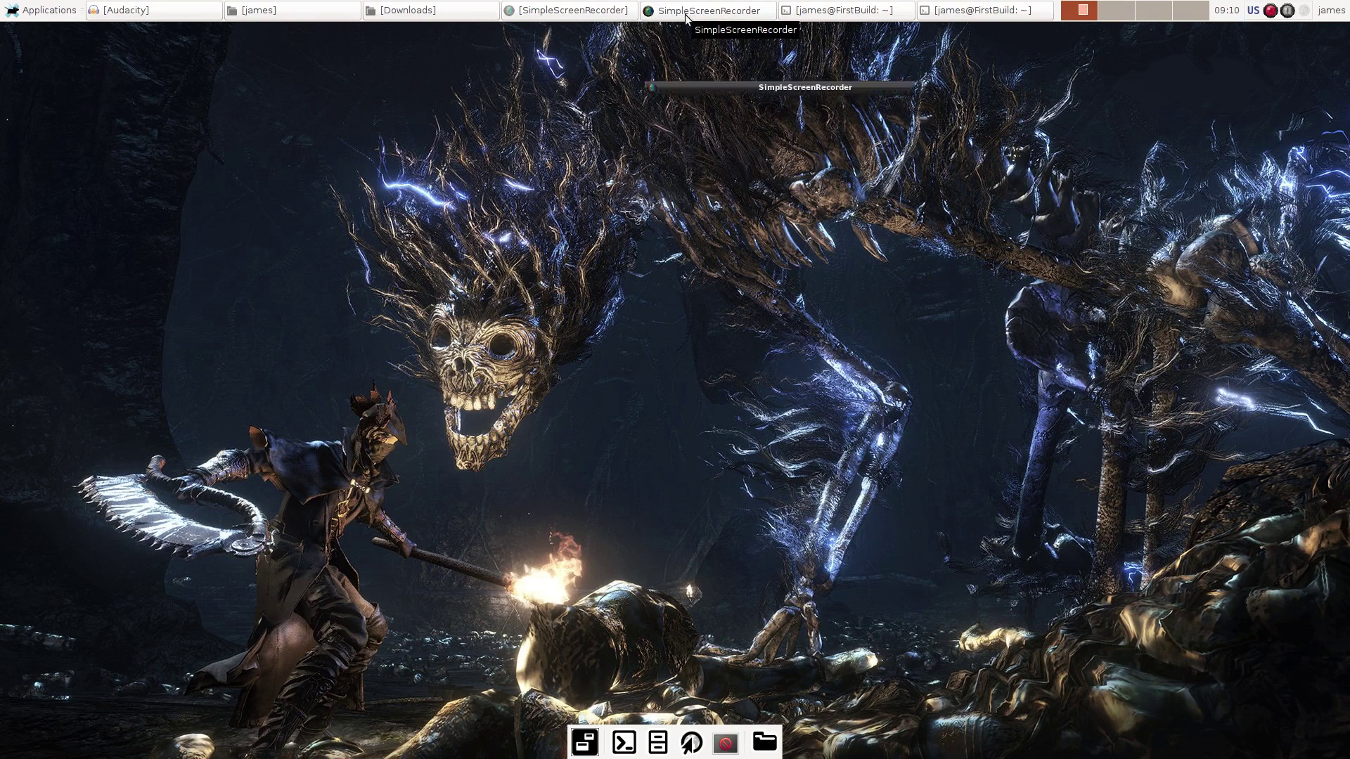
click(686, 11)
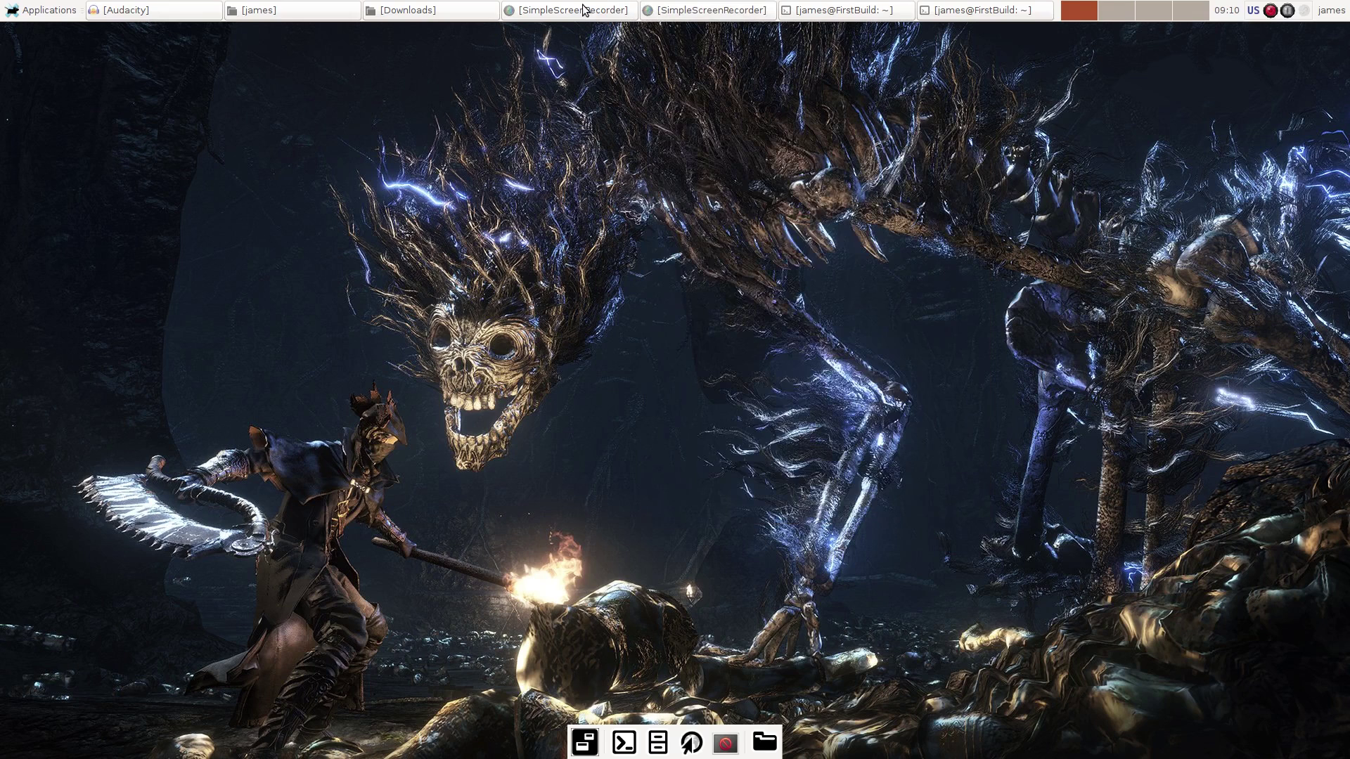
click(583, 10)
click(608, 557)
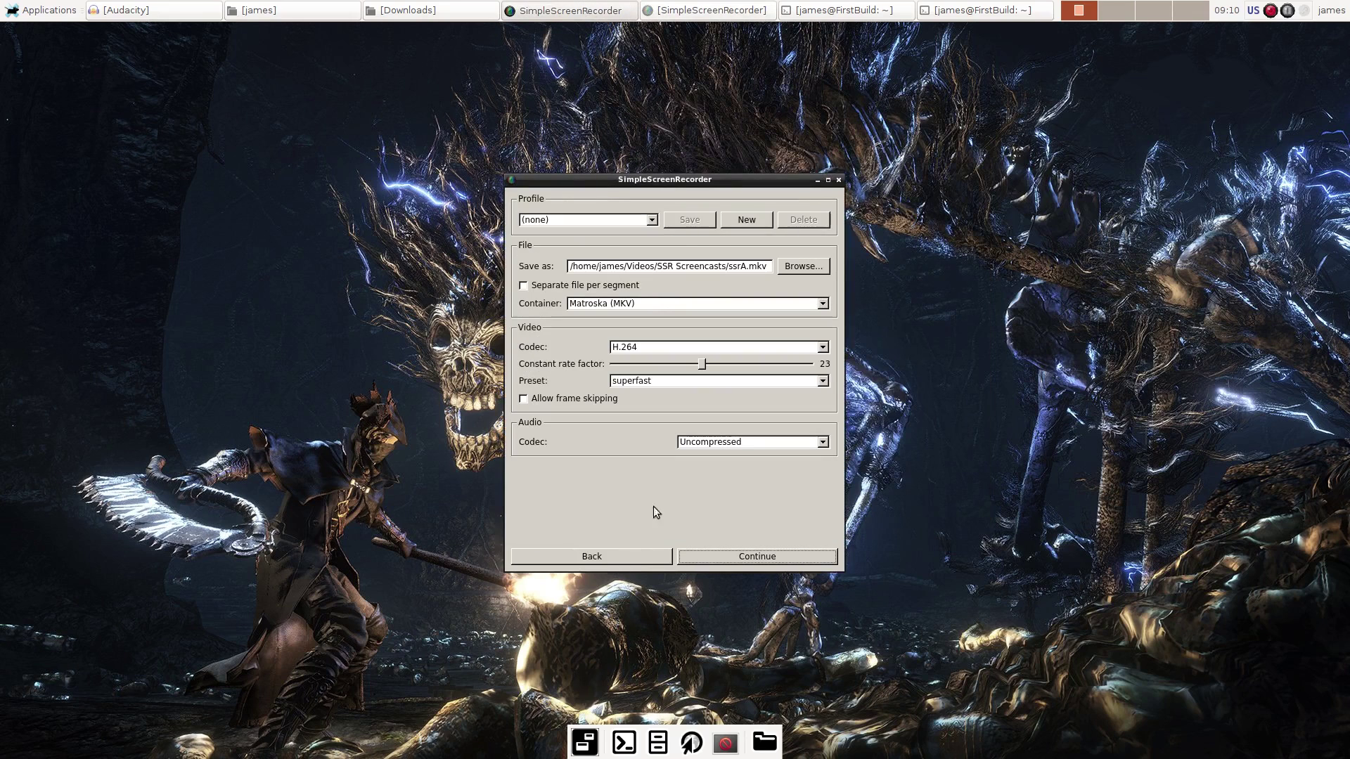
- Step back to the welcome page, then continue to the input page with OpenGL at 60 fps
click(605, 549)
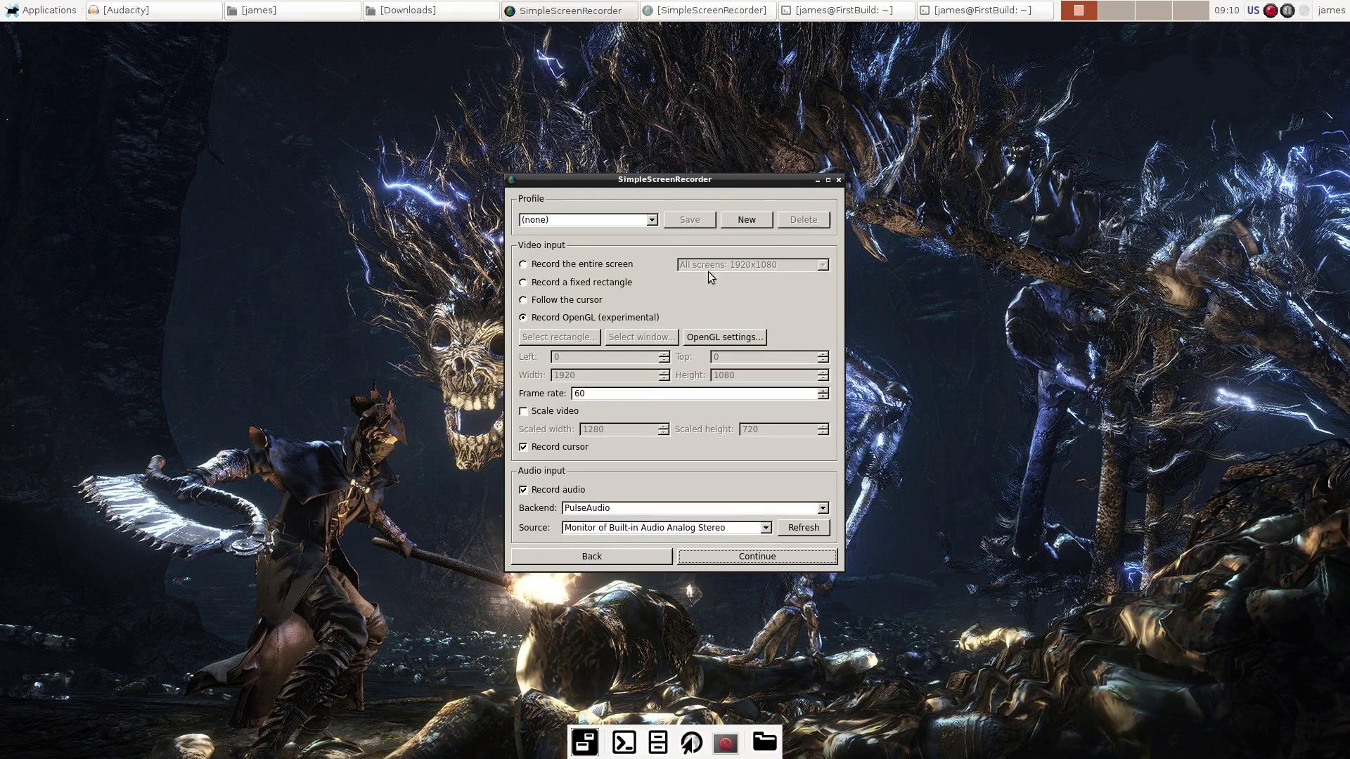
drag(708, 176, 789, 175)
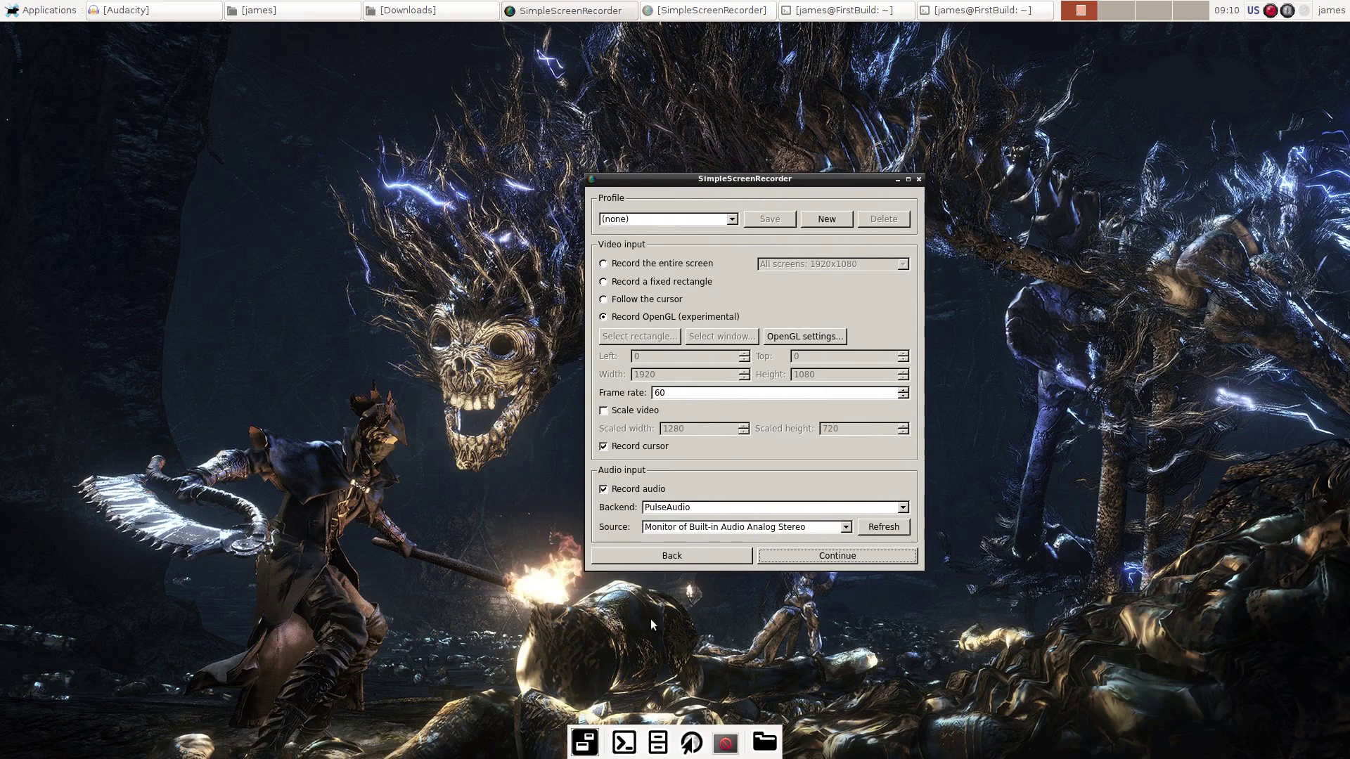
click(689, 556)
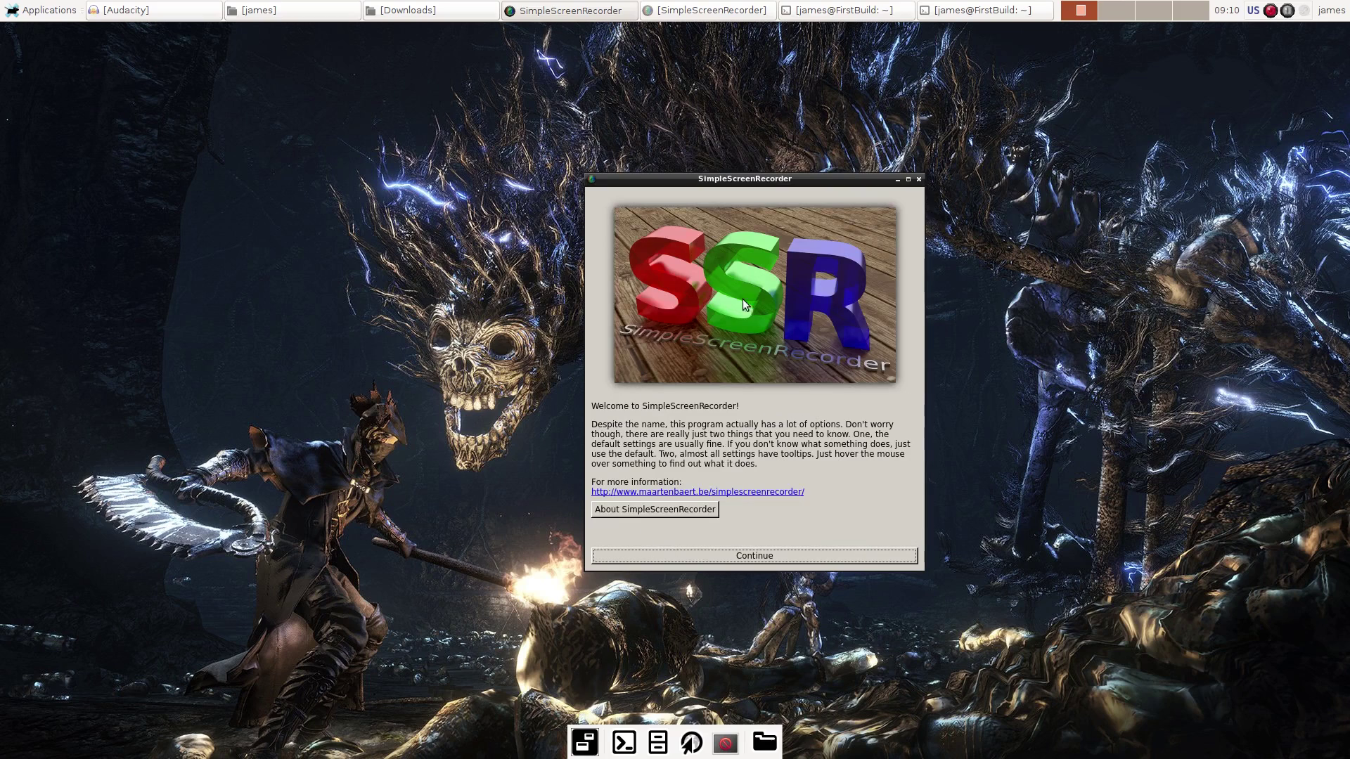
click(784, 559)
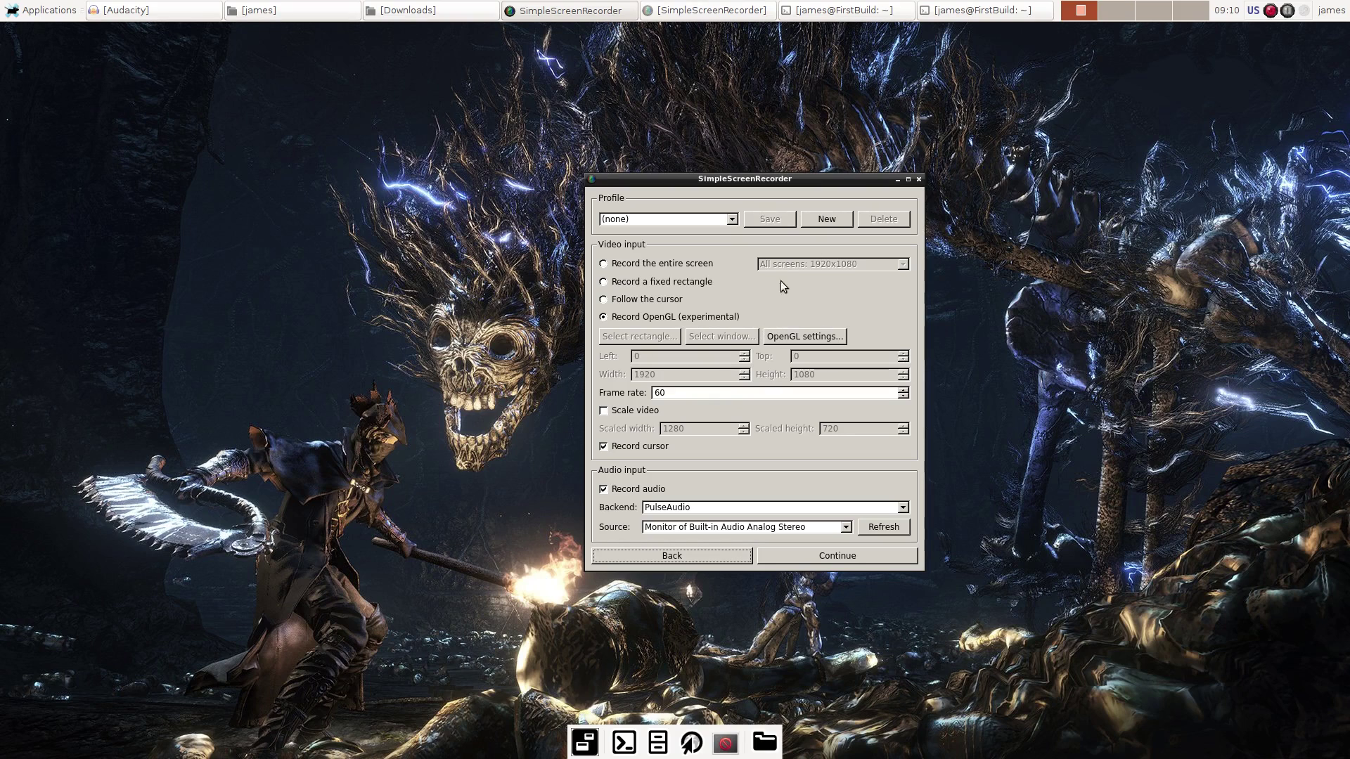
- Open the OpenGL Settings dialog and place it to the right of the main window
click(792, 337)
drag(764, 190, 1079, 171)
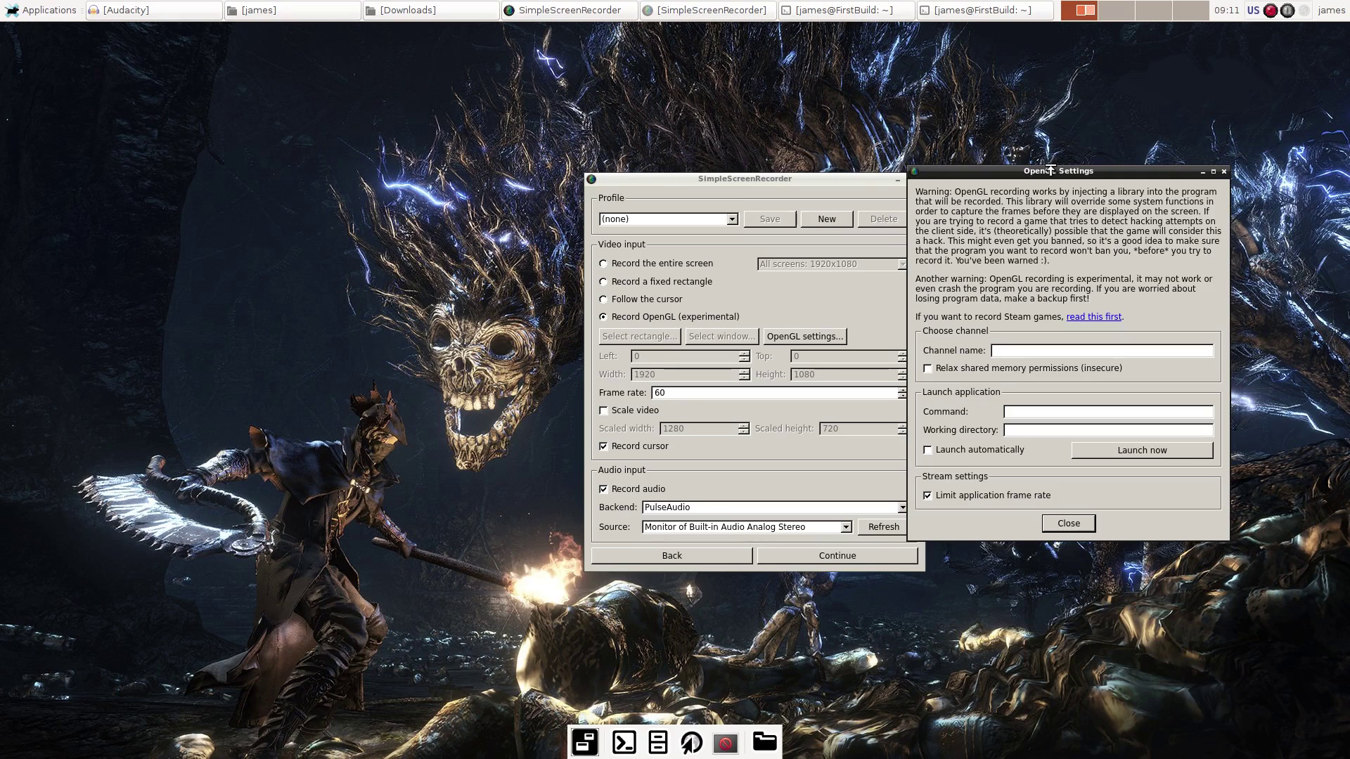
- Nudge the OpenGL Settings dialog up-left, then close it
drag(1050, 170, 1018, 115)
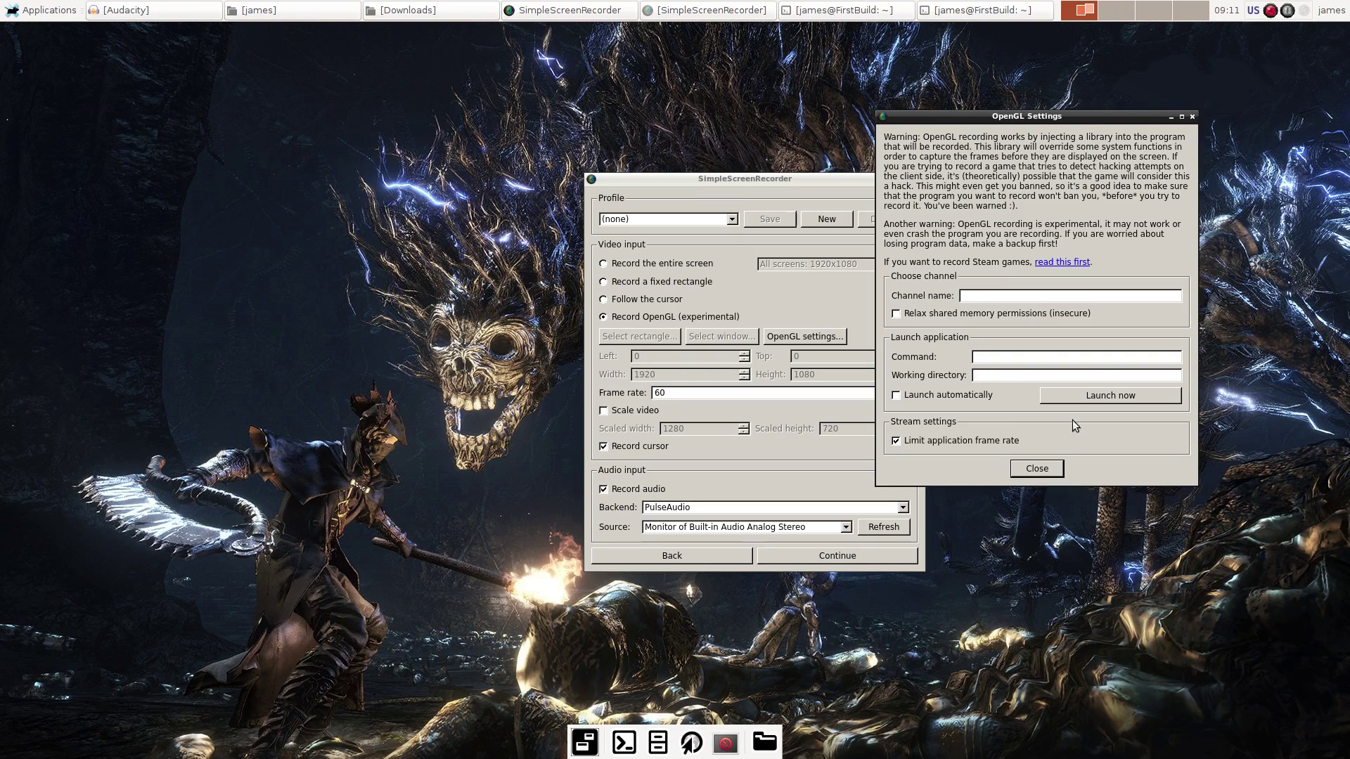
click(1037, 469)
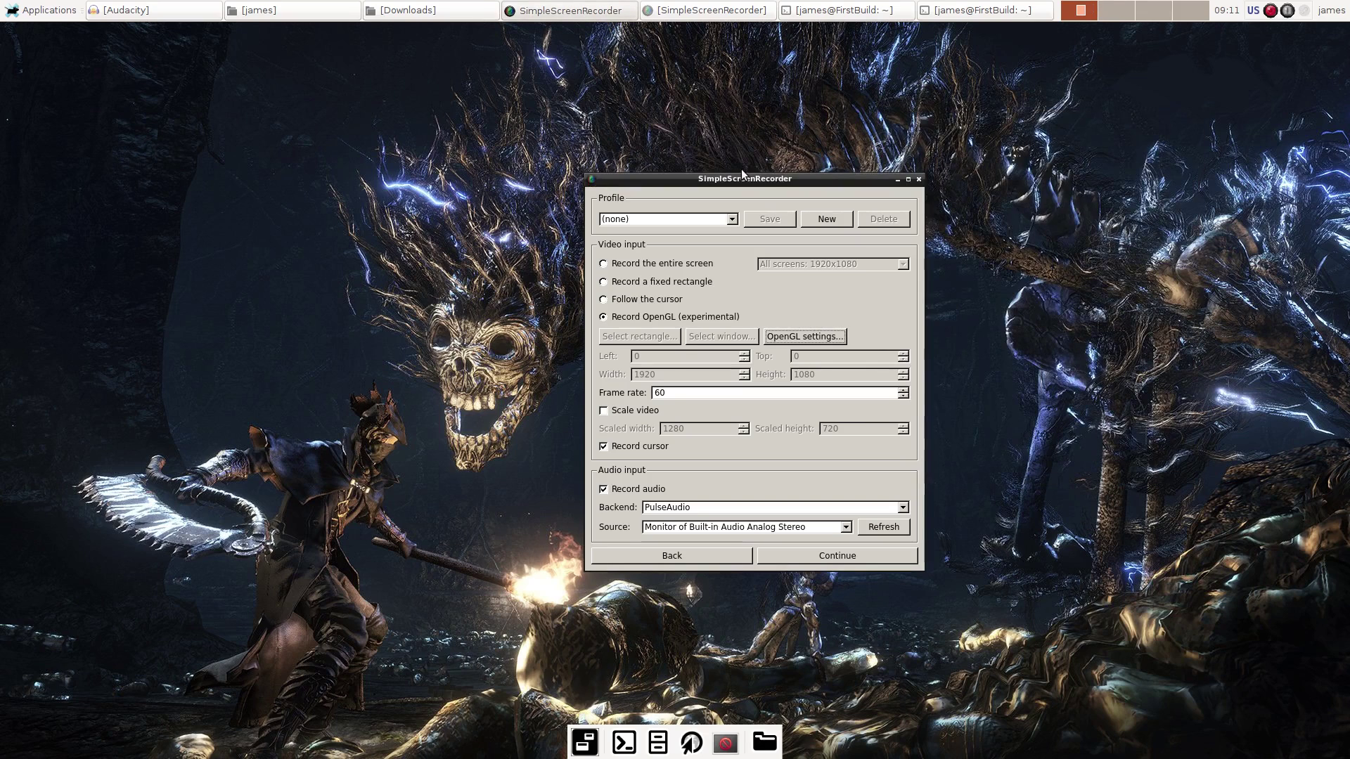
- Shift the window up-right and advance to the output page: ssrA.mkv, Matroska, H.264 superfast, CRF 23
drag(740, 178, 874, 113)
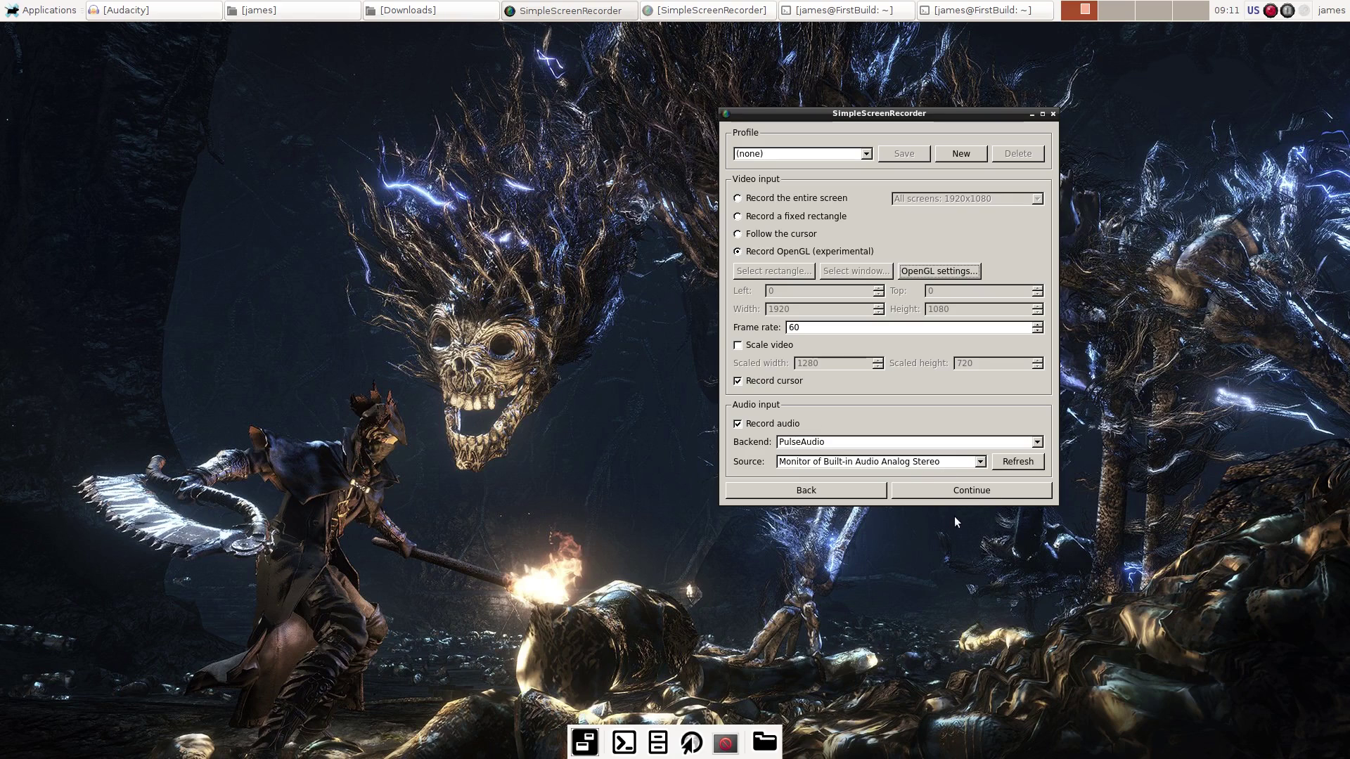
click(944, 495)
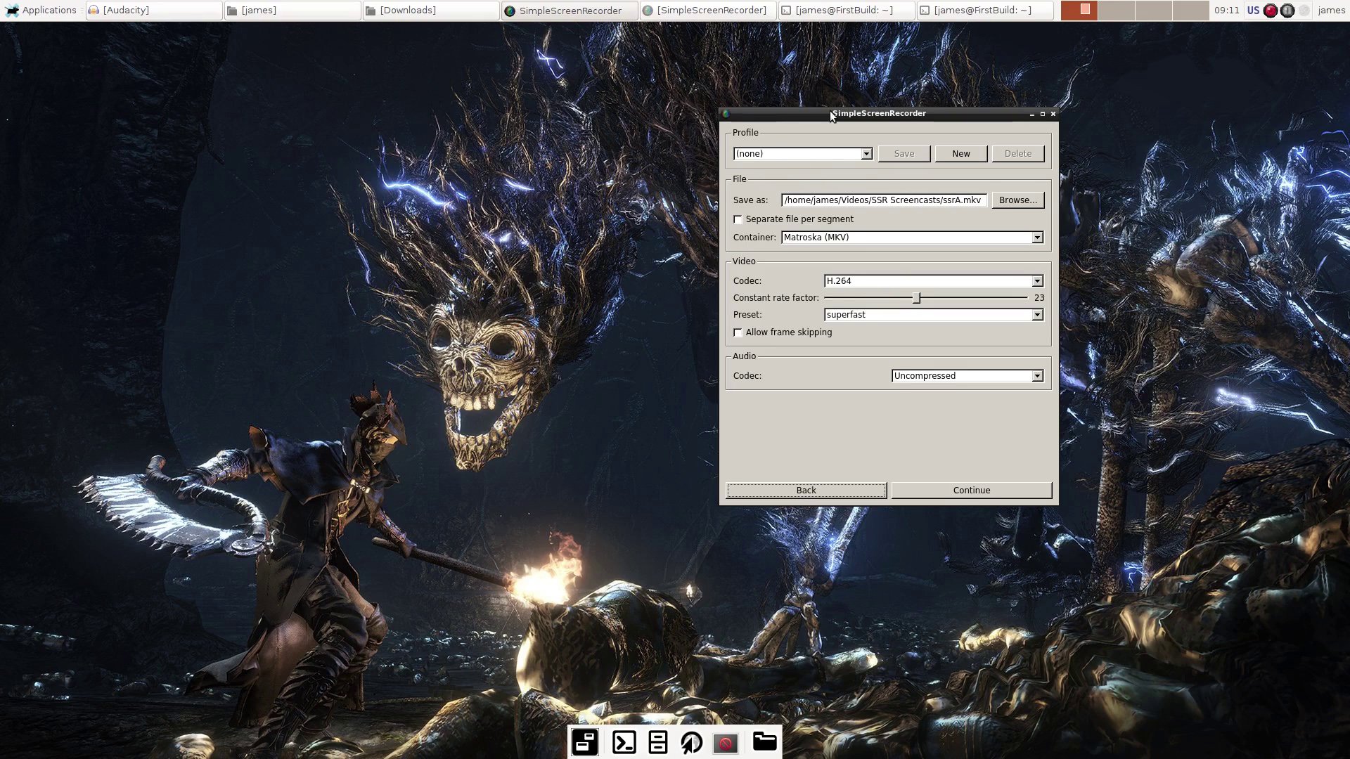
- Move the window slightly left and read the Container and Allow frame skipping tooltips
drag(830, 114, 770, 109)
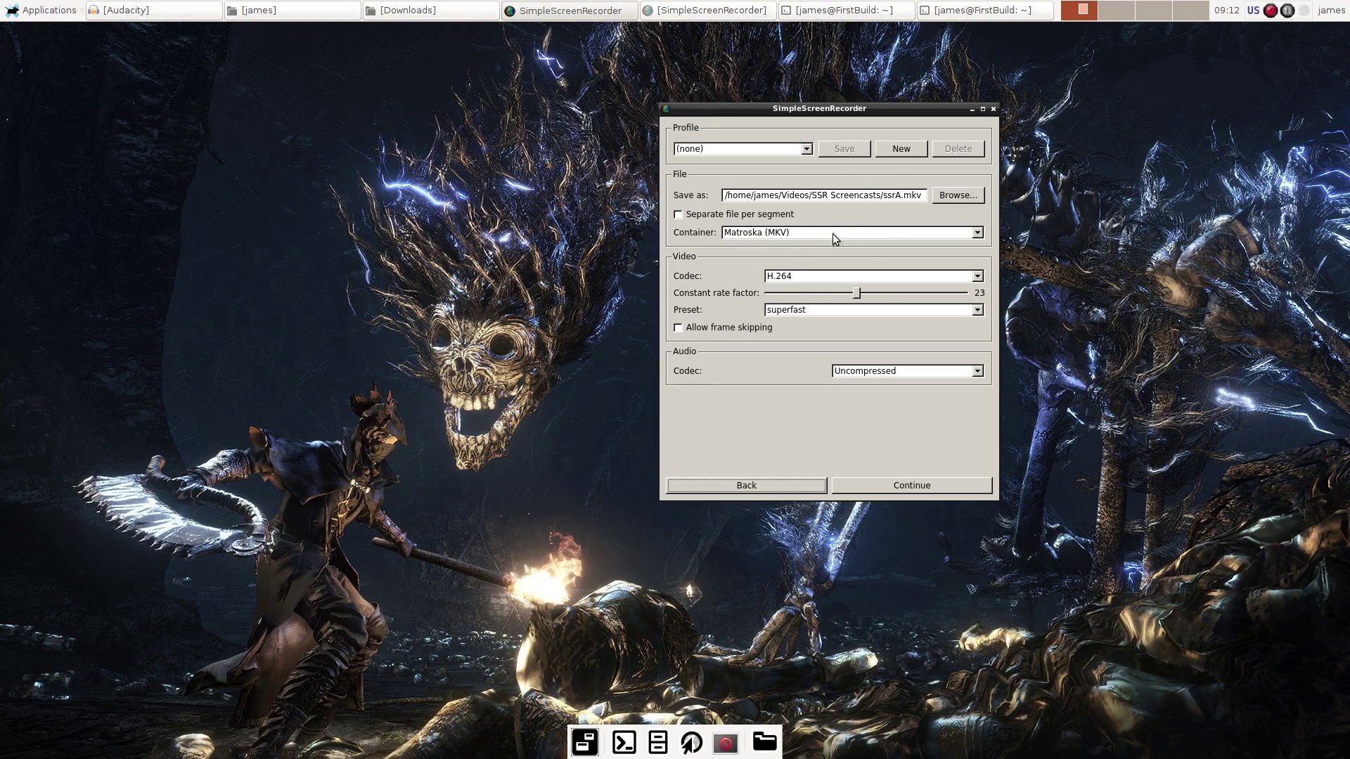
mouse_move(872, 236)
mouse_move(776, 328)
- Try Vorbis as audio codec, revert to Uncompressed, and continue to the ssrA.mkv overwrite prompt
click(978, 373)
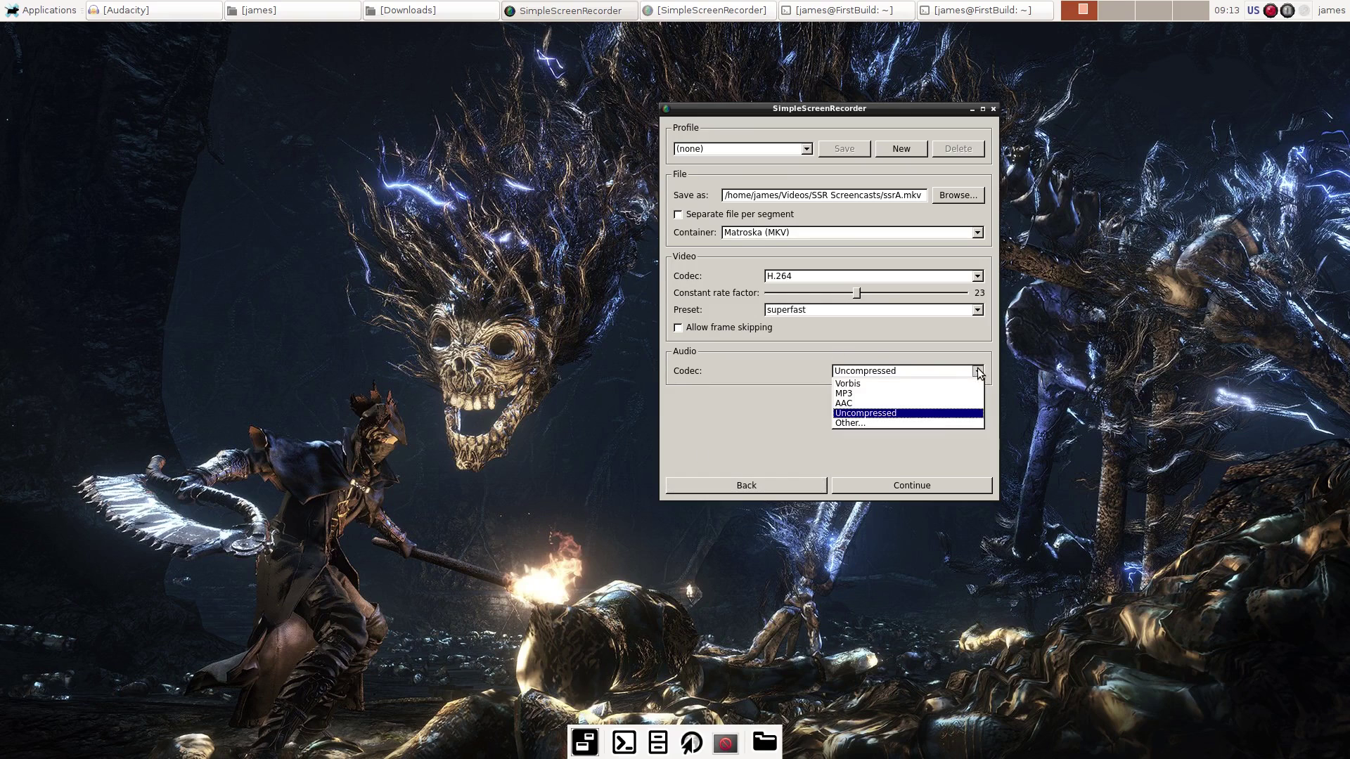
click(878, 381)
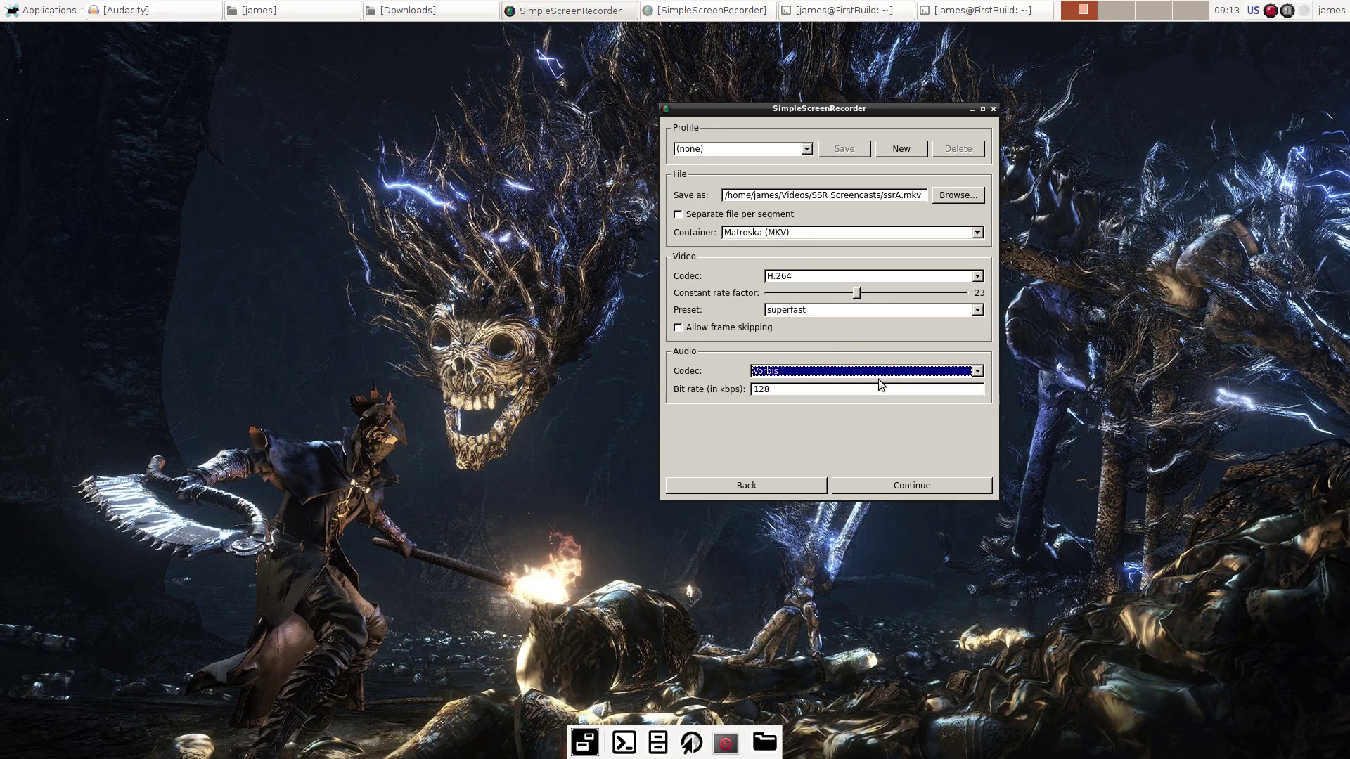
click(977, 373)
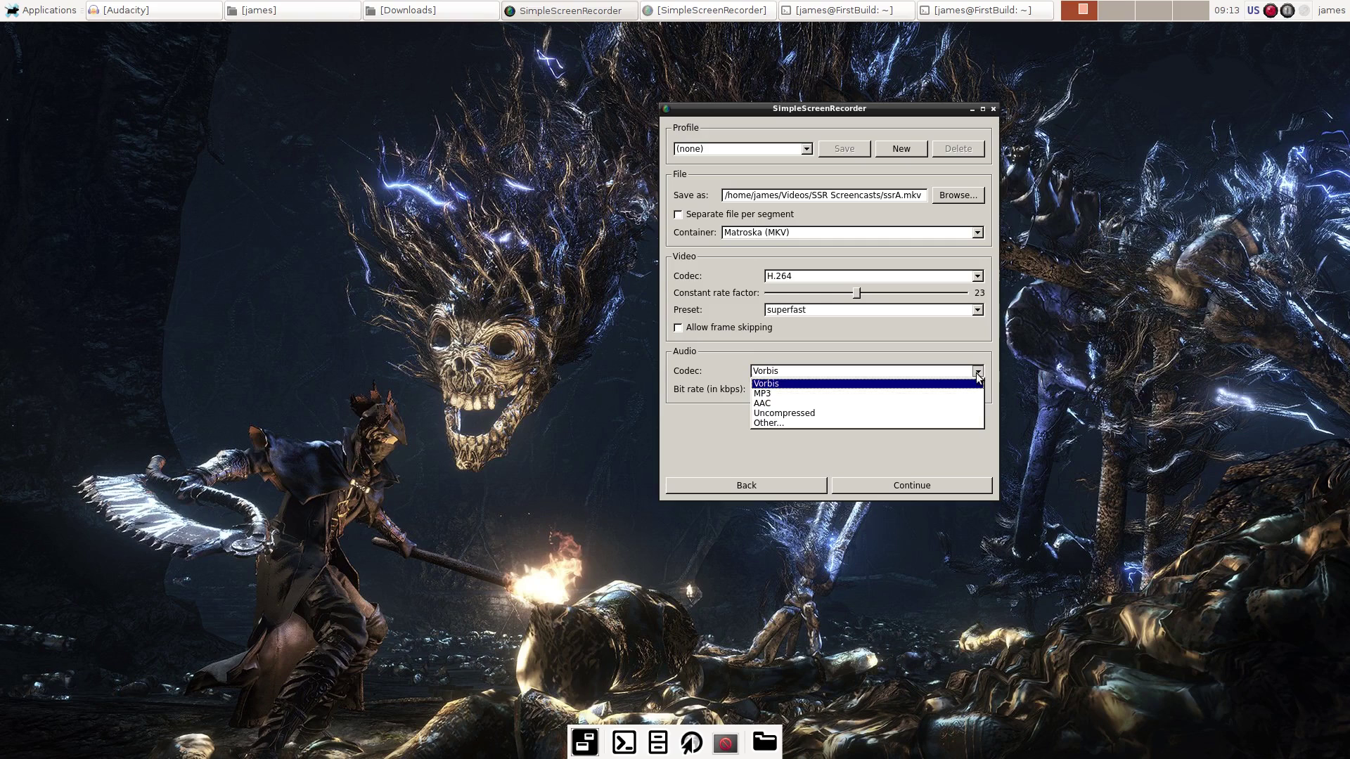
click(919, 413)
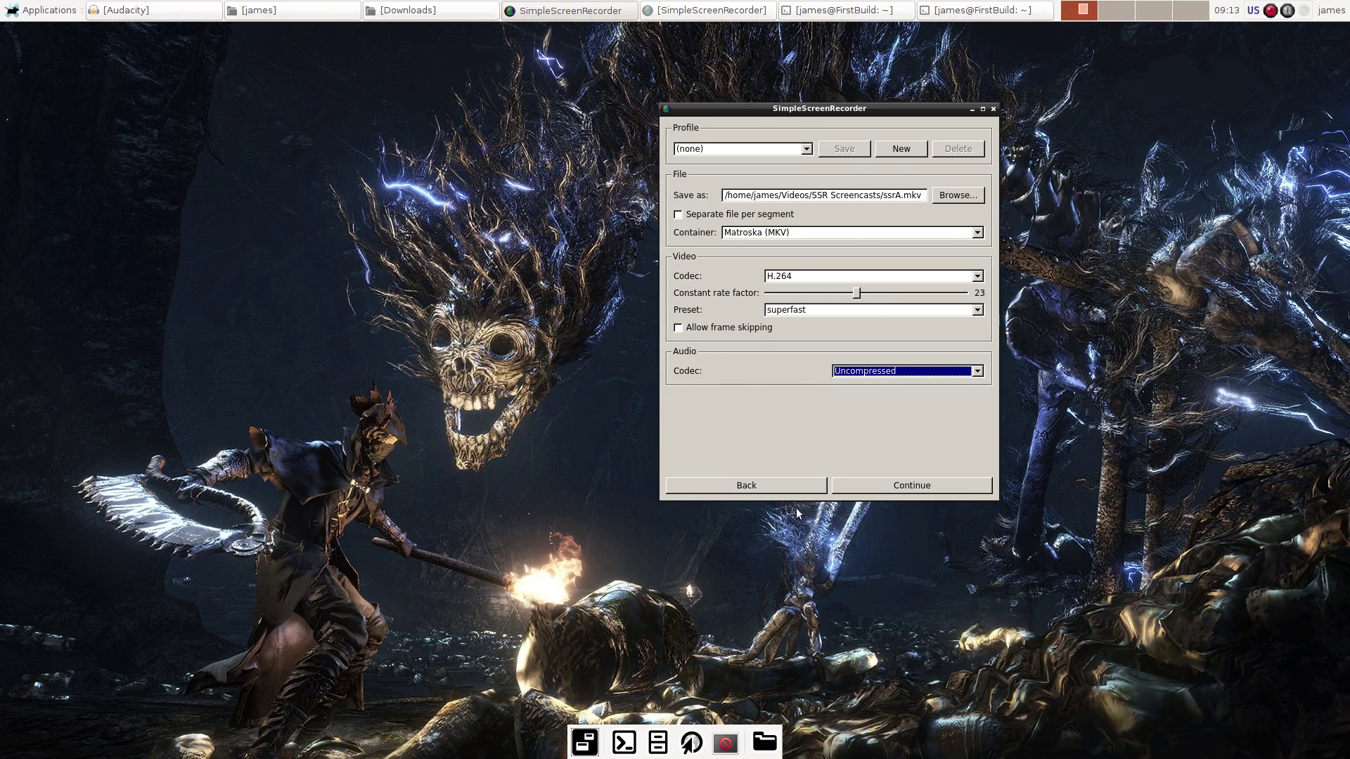
click(901, 486)
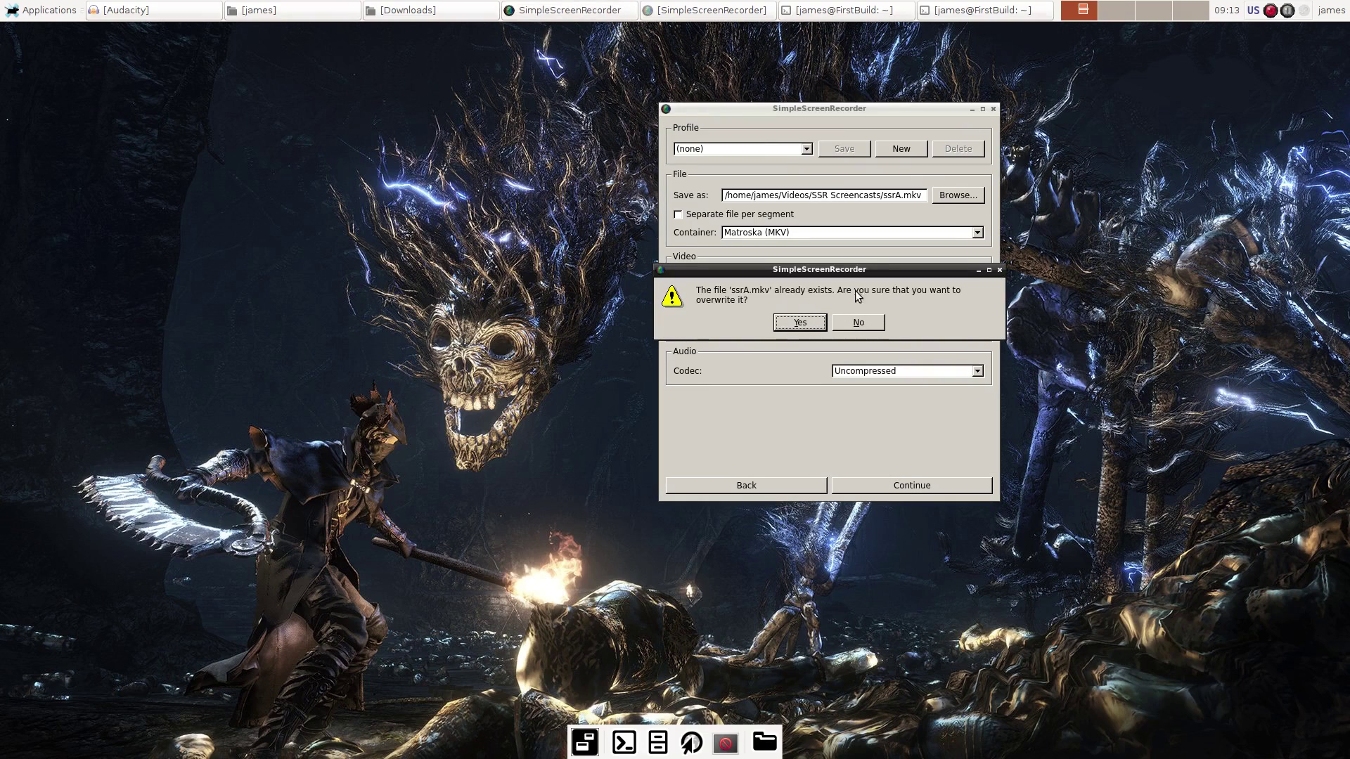
- Confirm overwriting ssrA.mkv, attempt recording with Ctrl+P, and check the log's OpenGL error
click(803, 323)
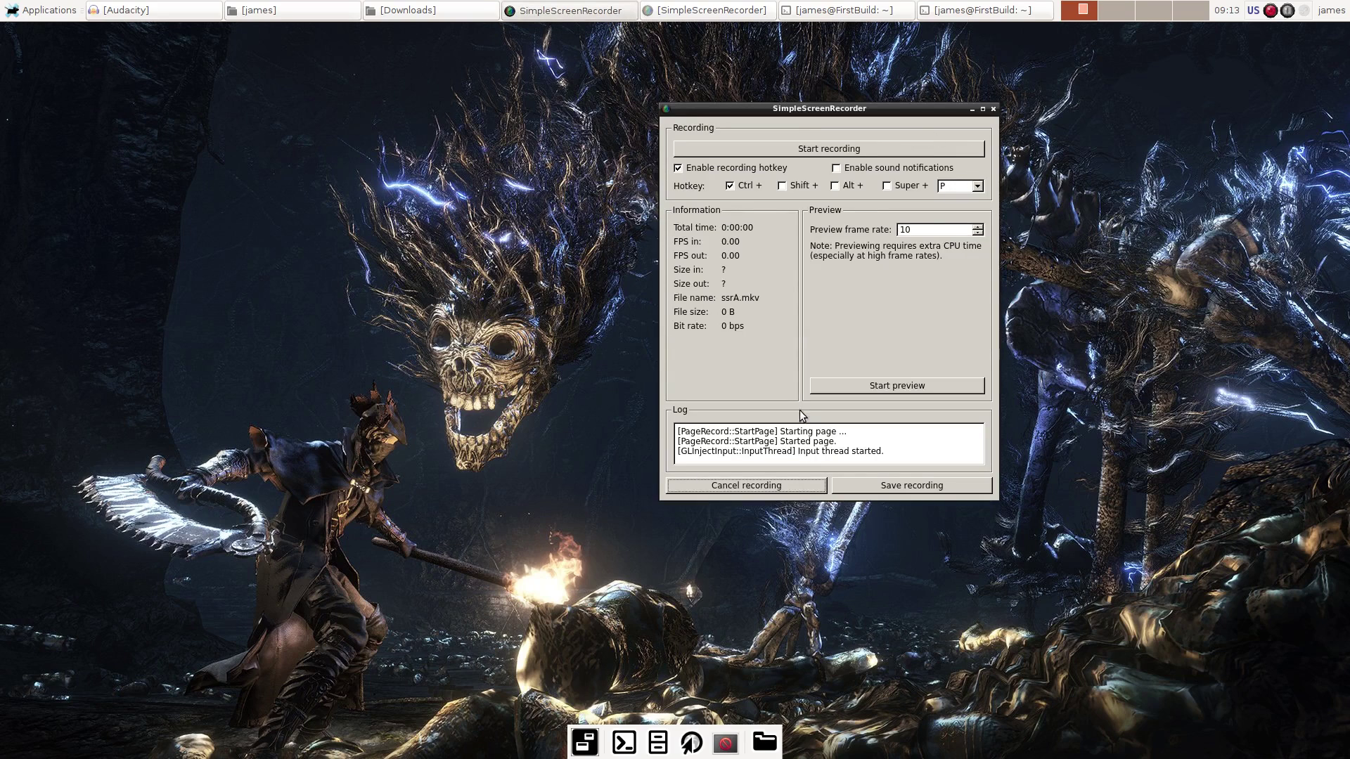
drag(790, 111, 905, 108)
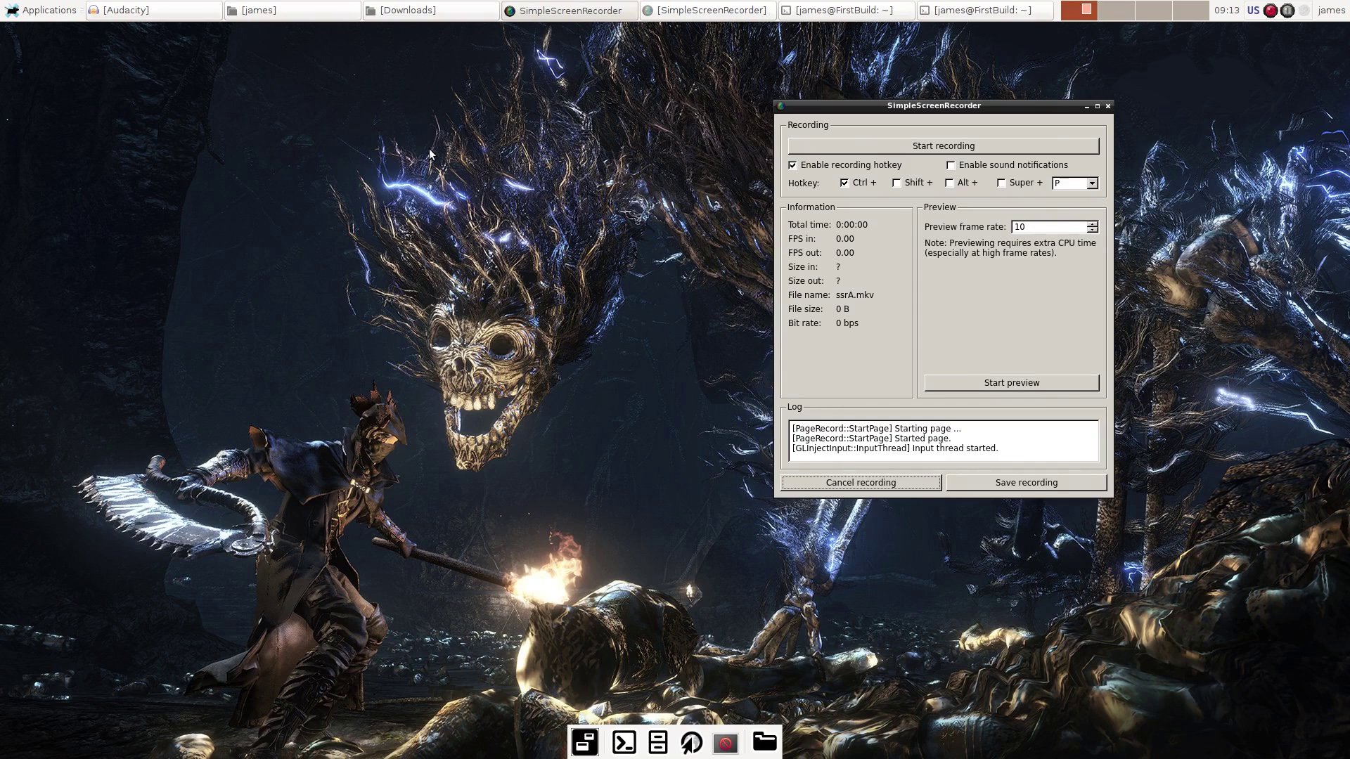
key(ctrl+p)
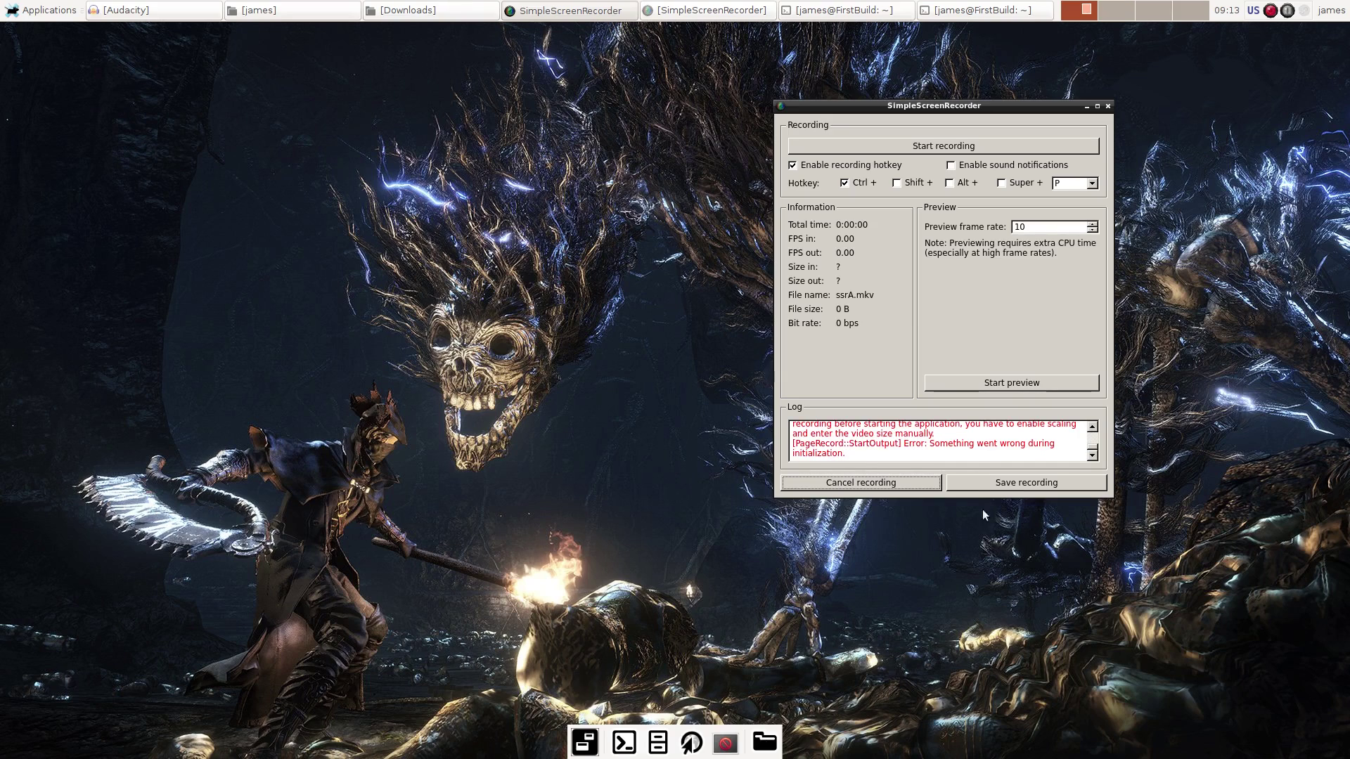
scroll(953, 437, up, 2)
scroll(914, 436, down, 2)
scroll(857, 435, up, 1)
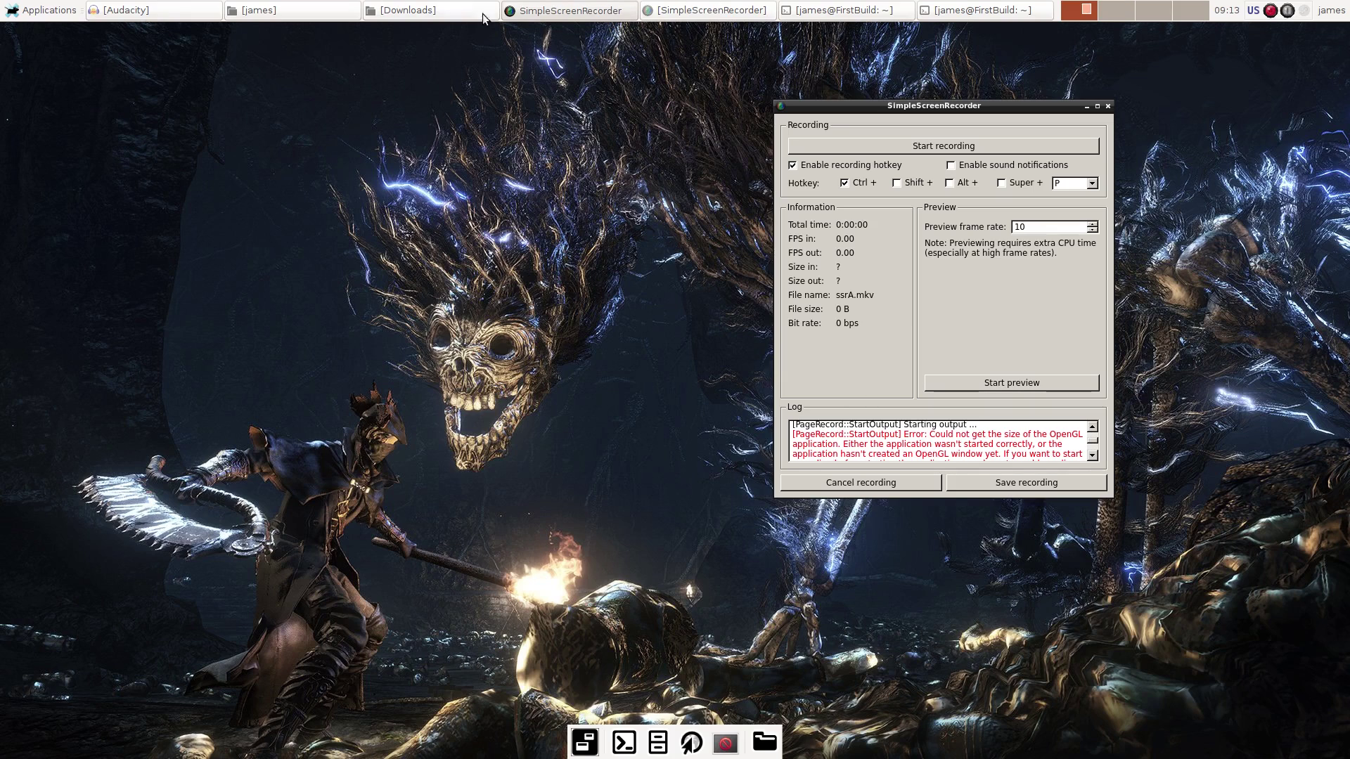
- Cancel recording, re-confirm overwriting ssrA.mkv on the recording page, then minimize the recorder
click(576, 12)
click(576, 12)
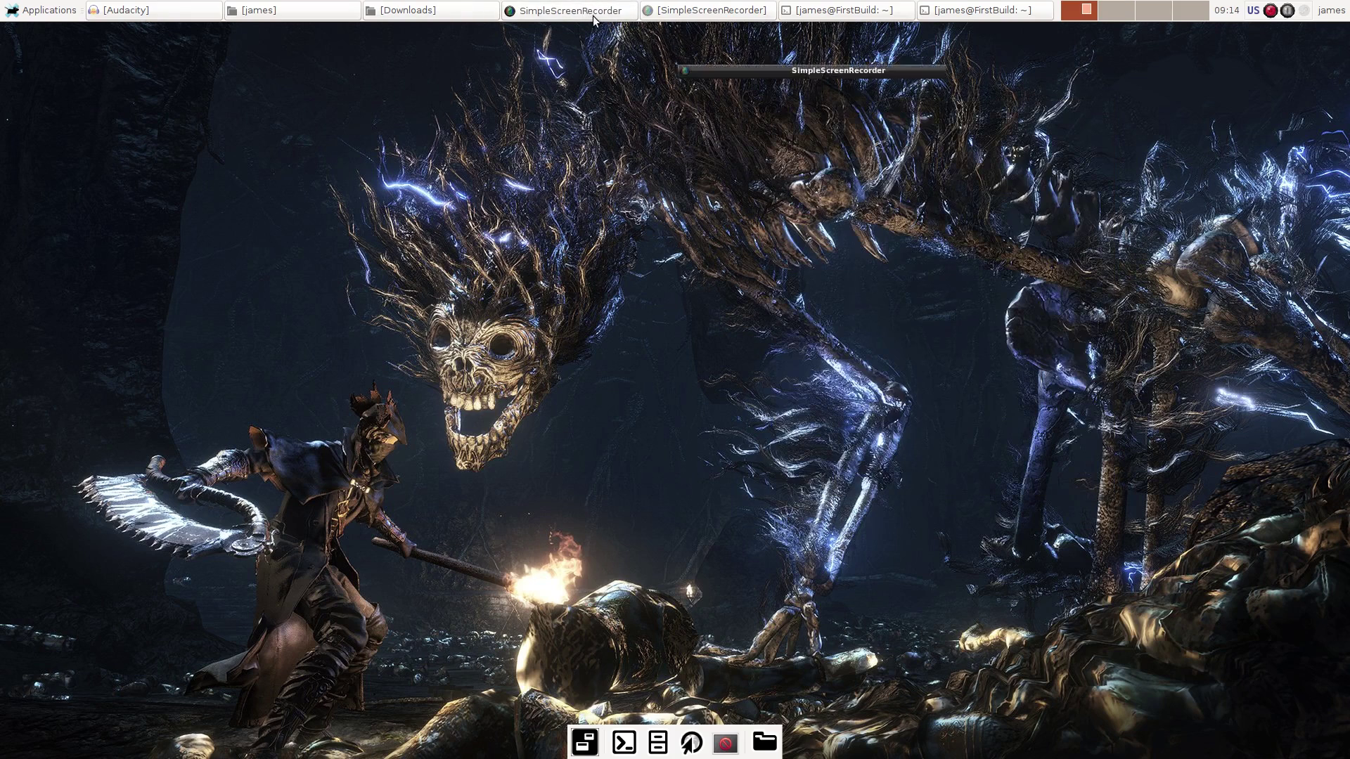
click(860, 488)
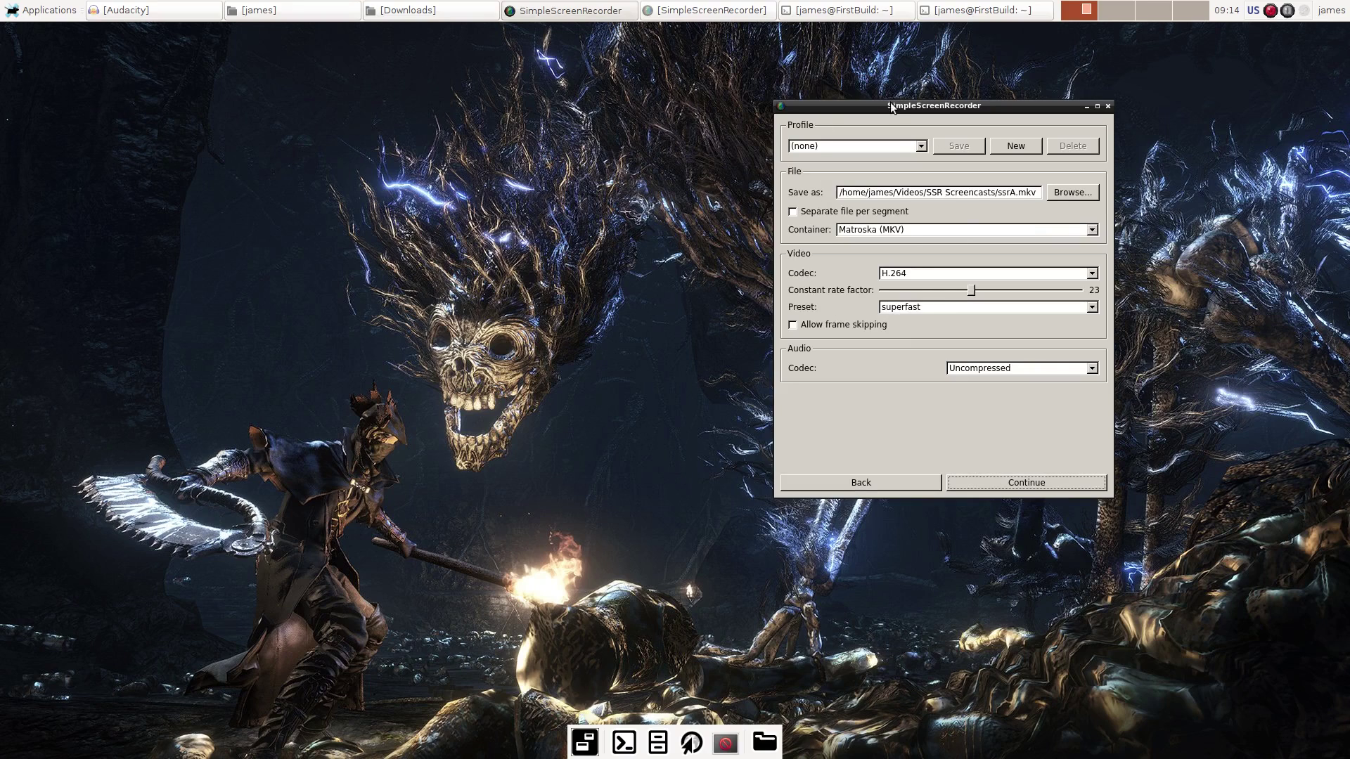
click(989, 478)
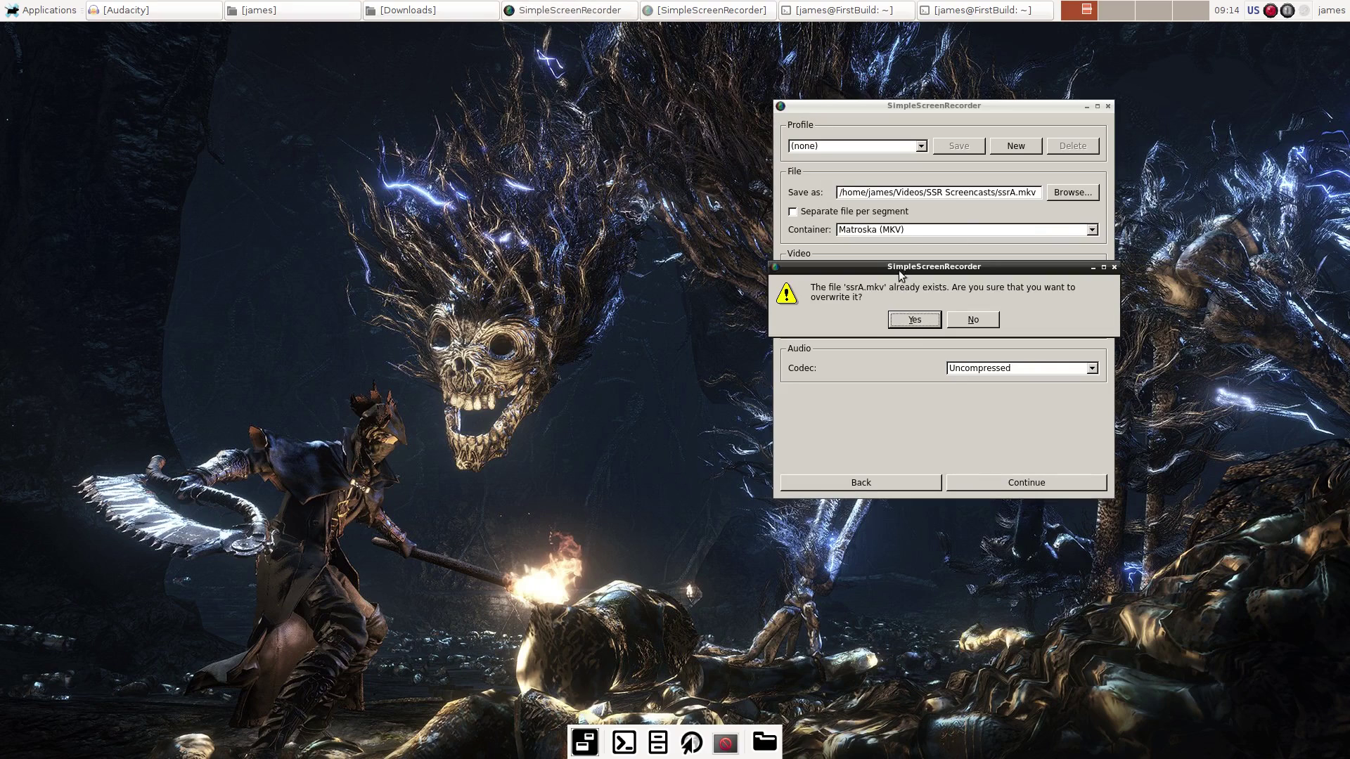
click(915, 322)
click(576, 9)
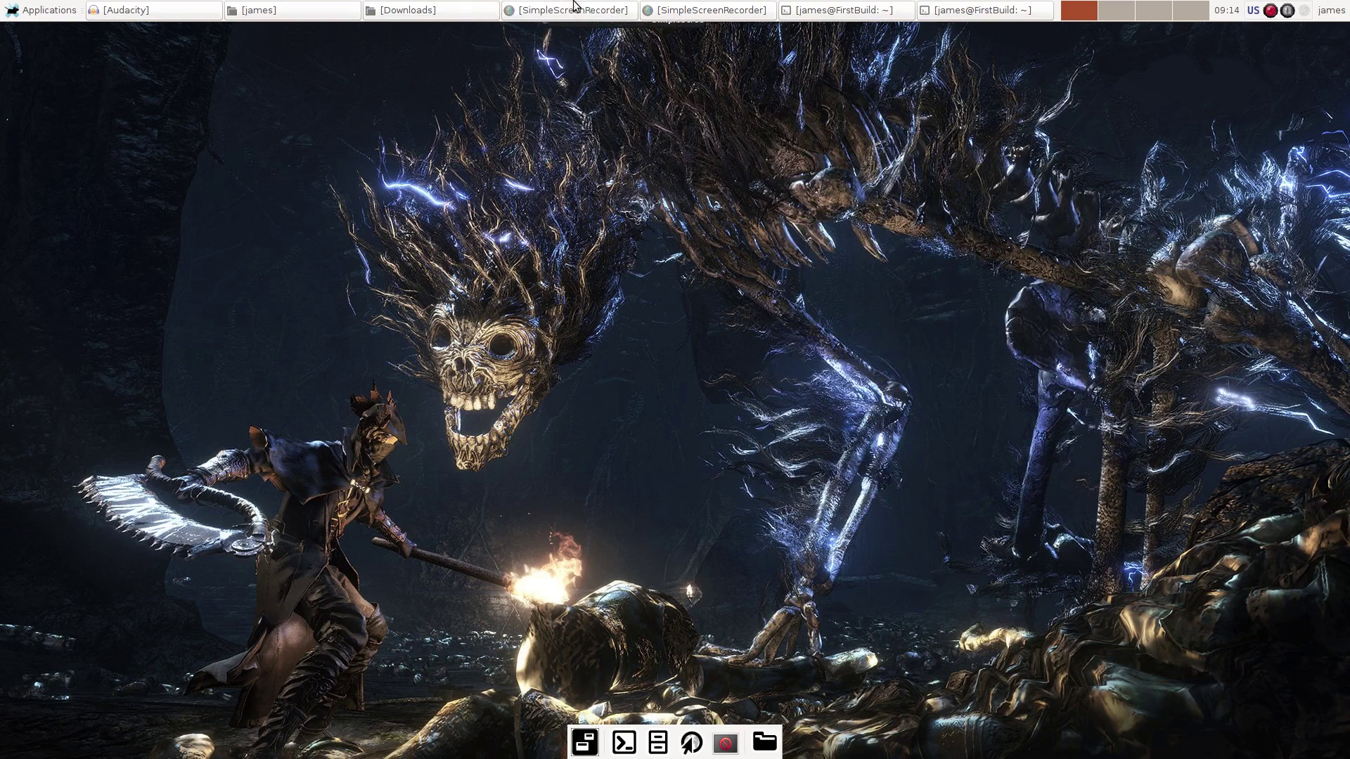